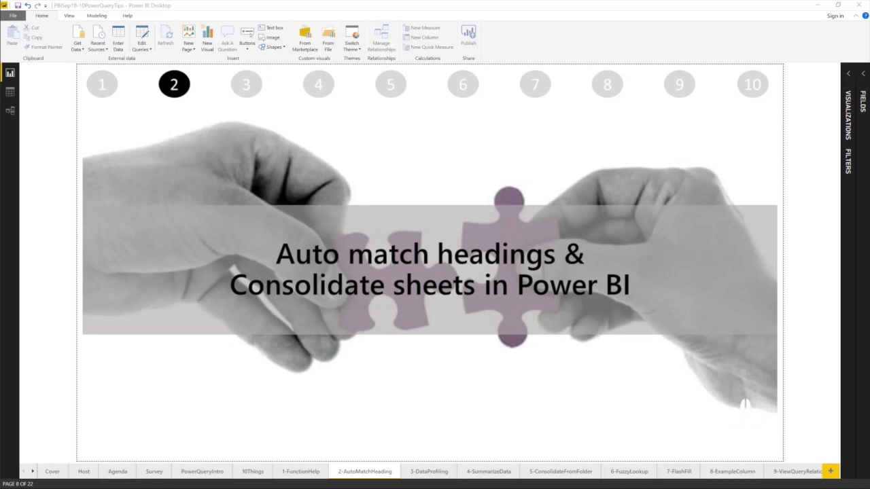
Switch from the Power BI title slide to the Auto Headings Recon Excel workbook.
key(alt+Tab)
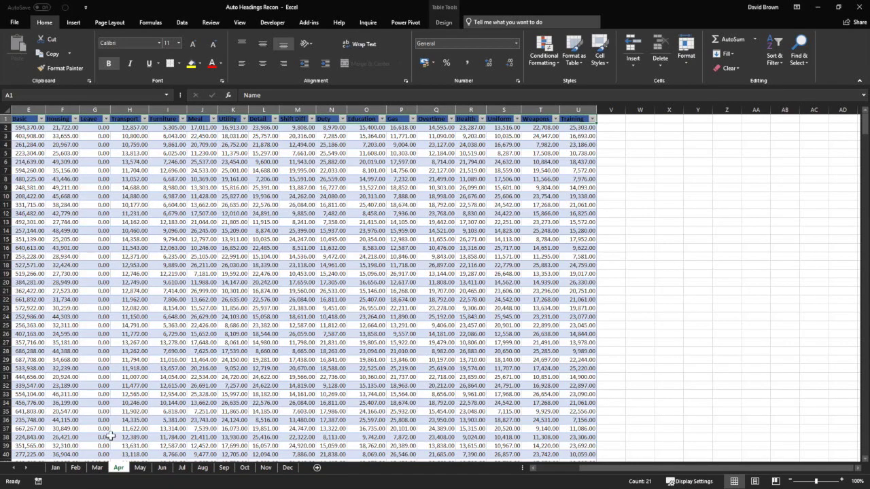
Go through the Apr sheet's columns: Name, Dept Name, Title, Total Gross, Basic, Housing, Leave.
click(291, 307)
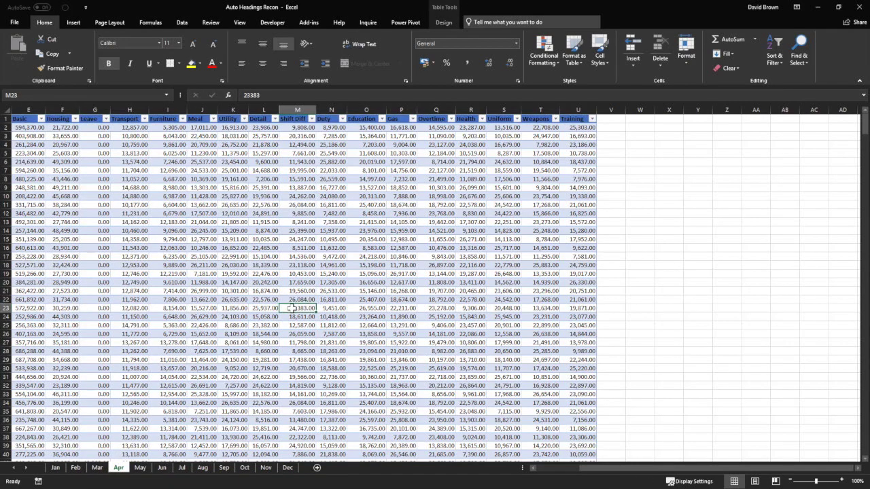
key(ctrl+Left)
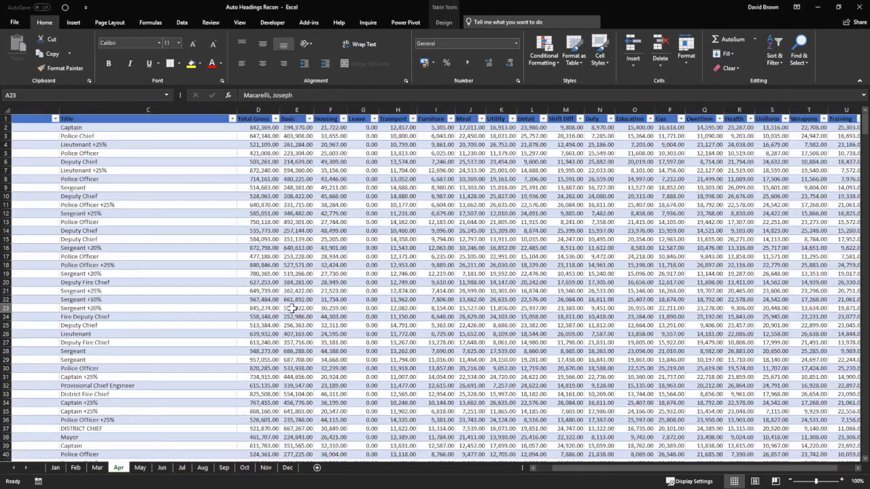
key(ctrl+Up)
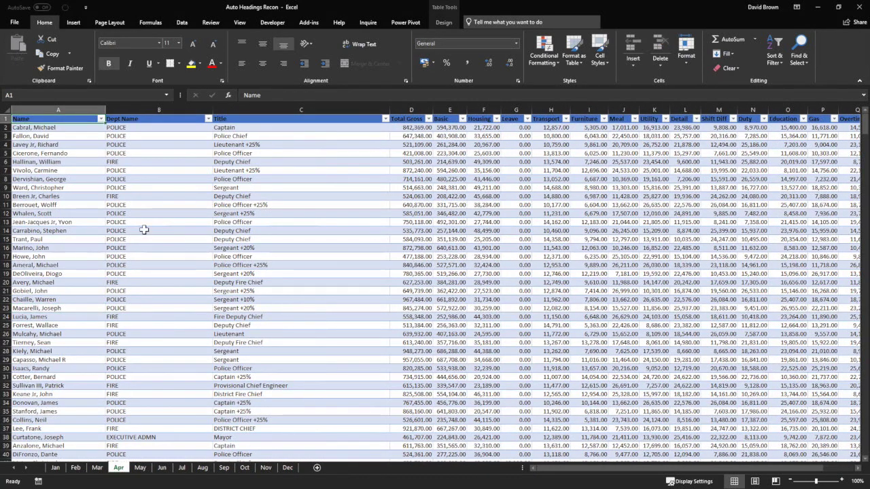
key(ctrl+space)
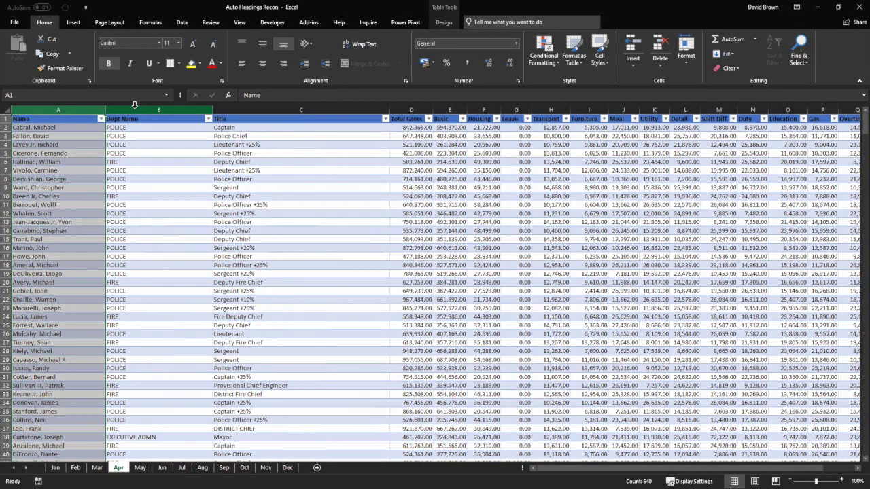
click(134, 109)
click(234, 109)
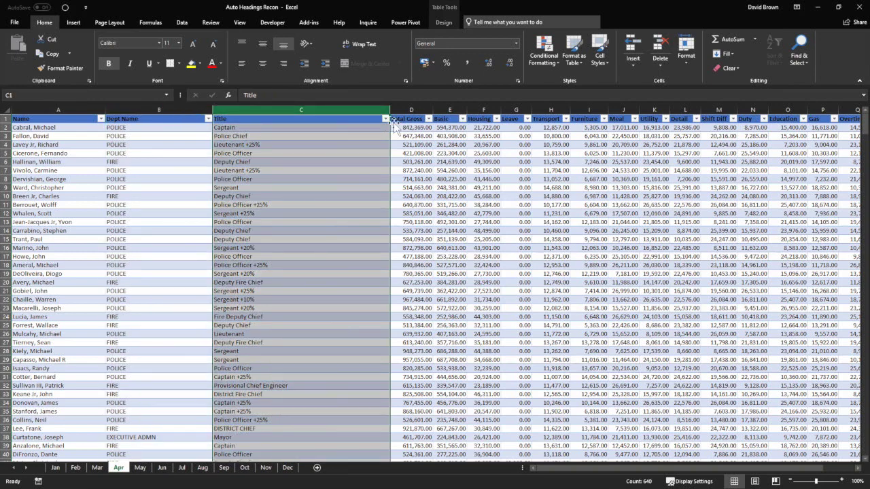
click(410, 109)
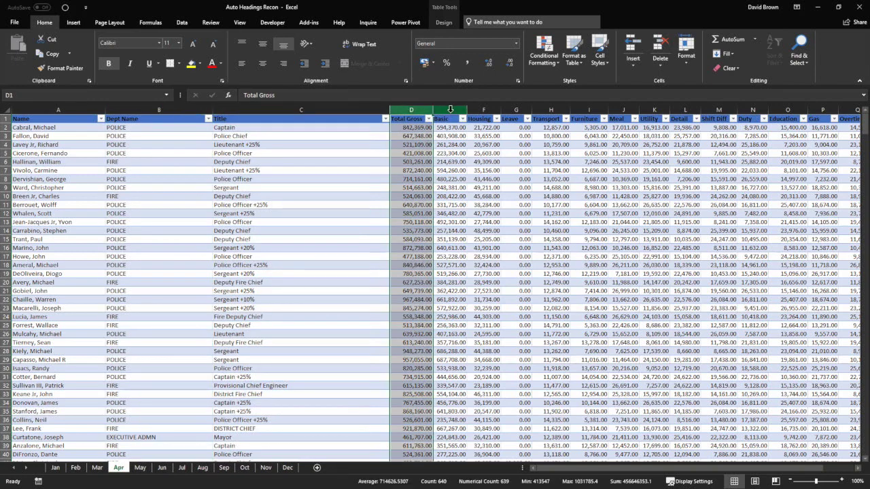
click(450, 109)
click(484, 109)
click(518, 110)
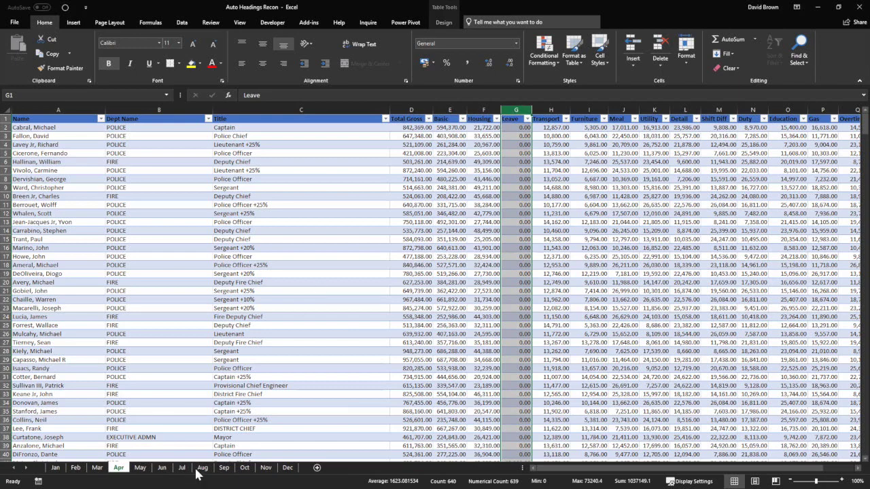
On the Aug sheet, select column G to see Housing sits there instead of Leave.
click(203, 467)
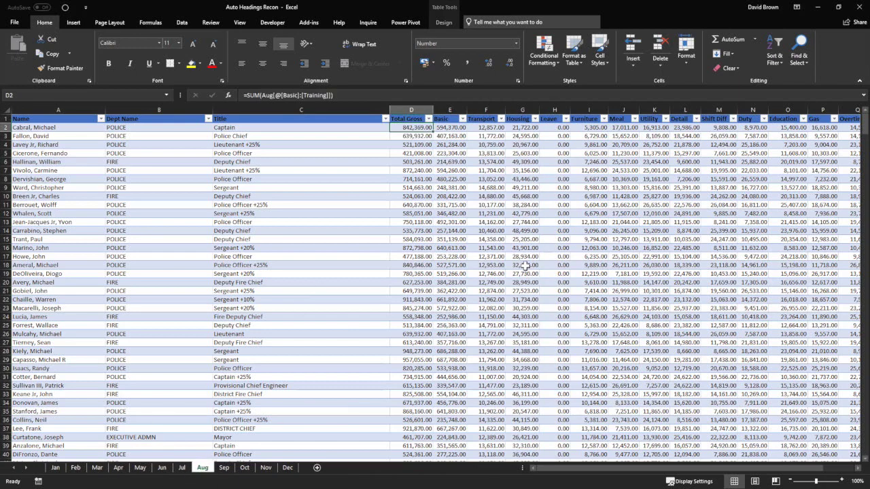
click(524, 110)
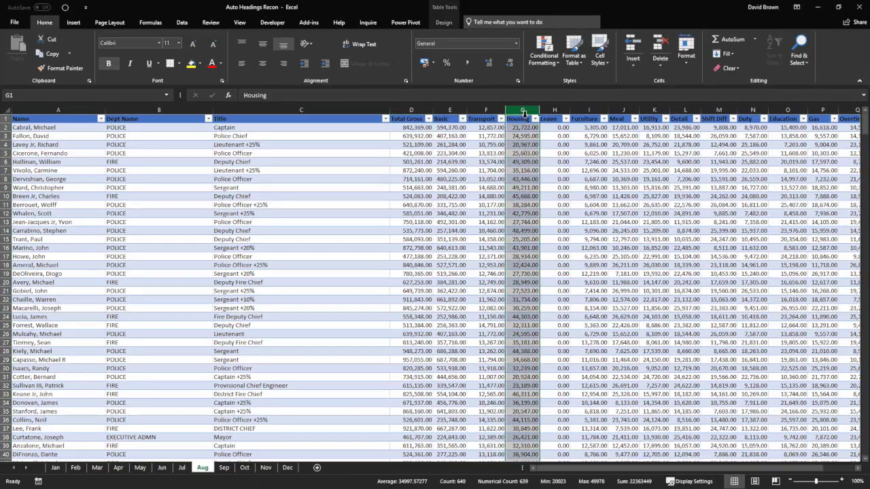
scroll(550, 270, up, 4)
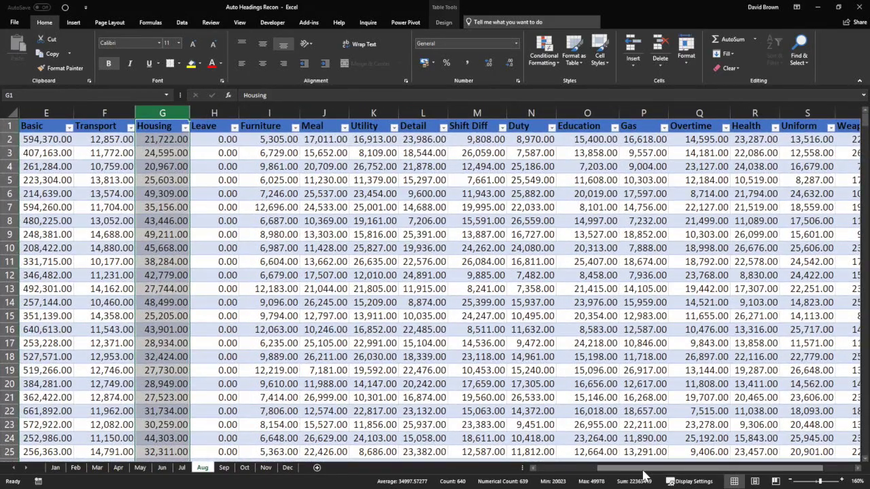
drag(578, 473, 665, 472)
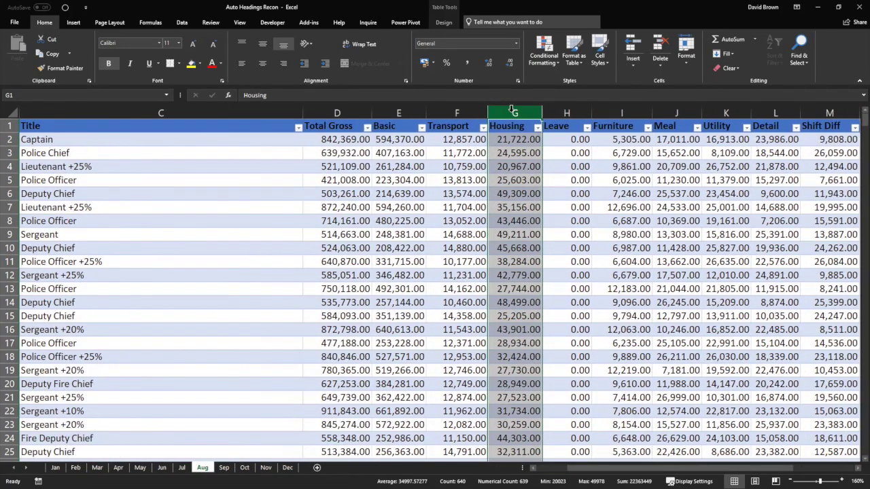
click(513, 110)
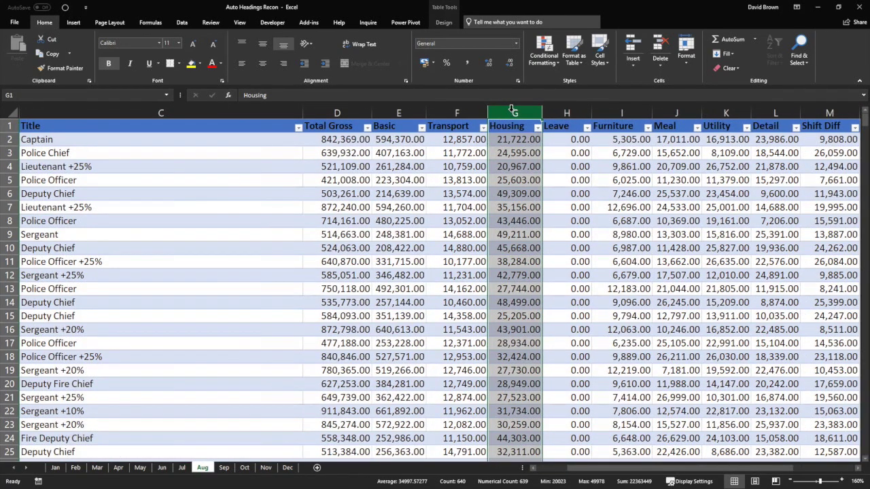
On the May sheet, locate and select the Housing column.
click(140, 468)
ctrl+scroll(530, 340, up, 3)
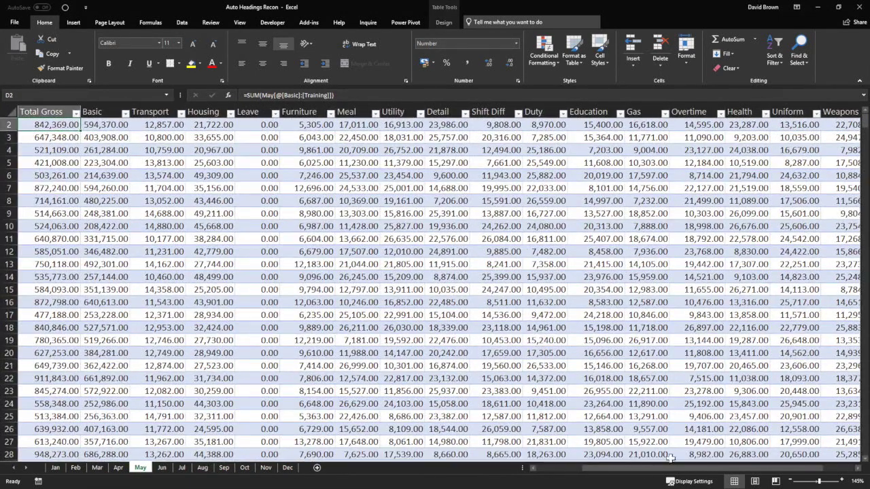
drag(558, 469, 530, 469)
click(490, 256)
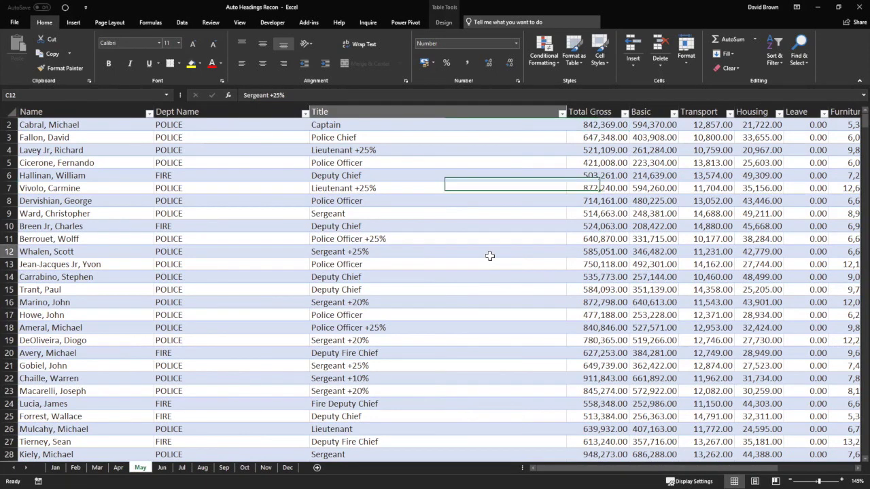
key(ctrl+Up)
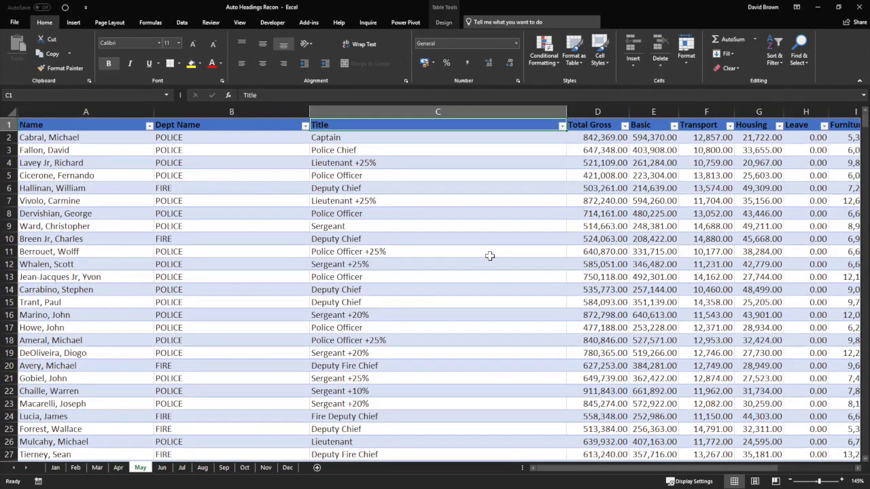
click(763, 111)
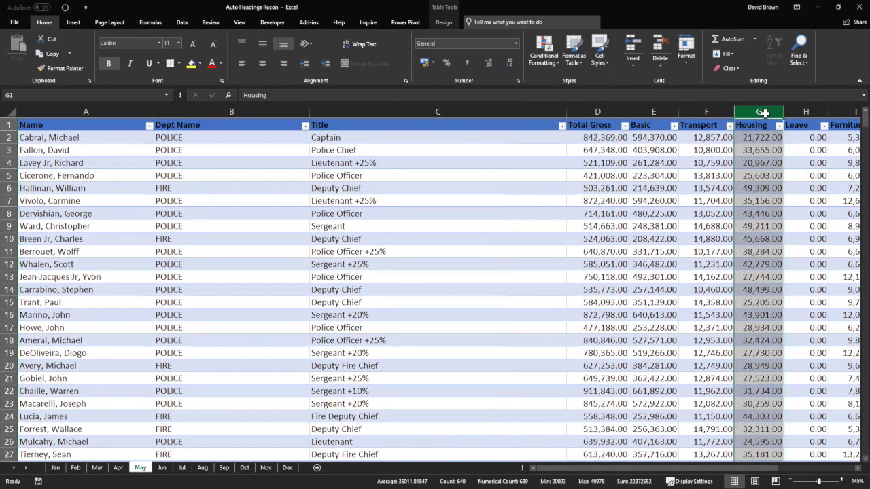
On the Jun sheet at 150% zoom, select column G holding Transport.
click(162, 467)
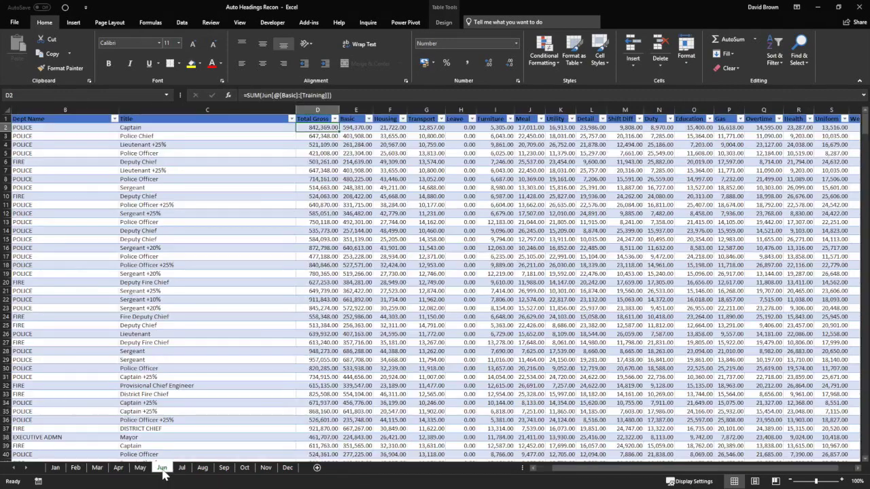
click(842, 480)
click(842, 480)
click(841, 480)
click(841, 481)
click(842, 480)
click(599, 286)
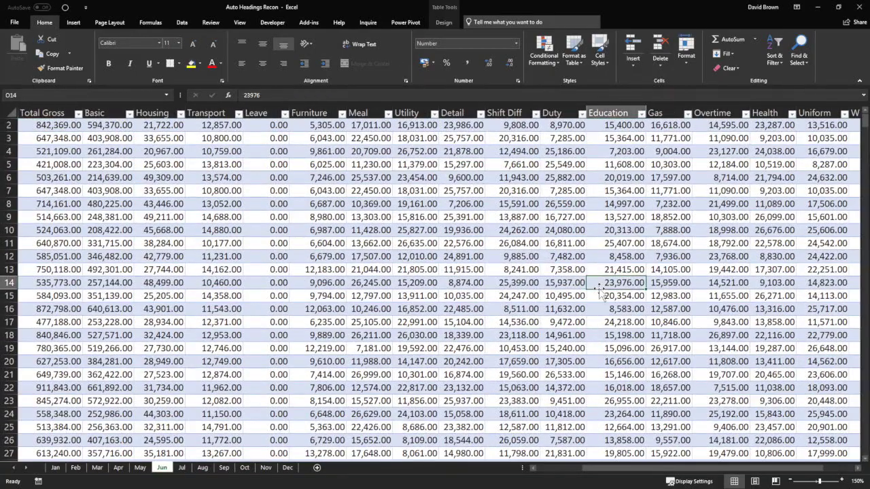
key(ctrl+Home)
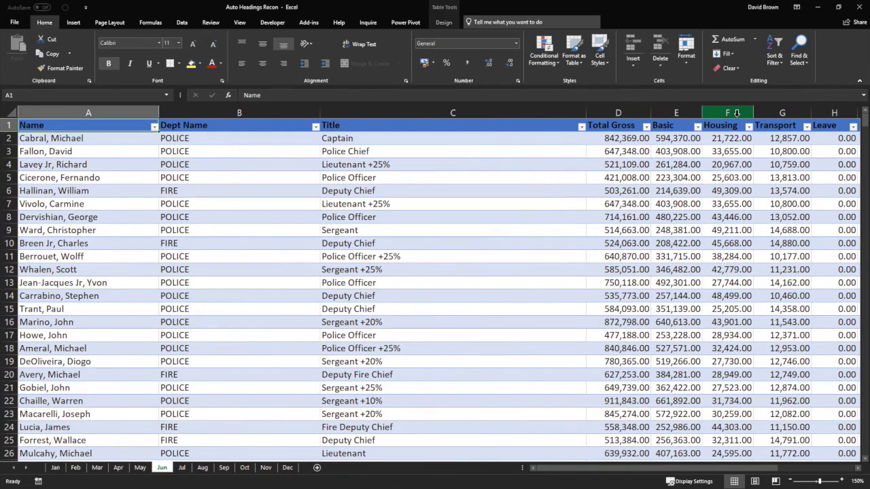
click(785, 114)
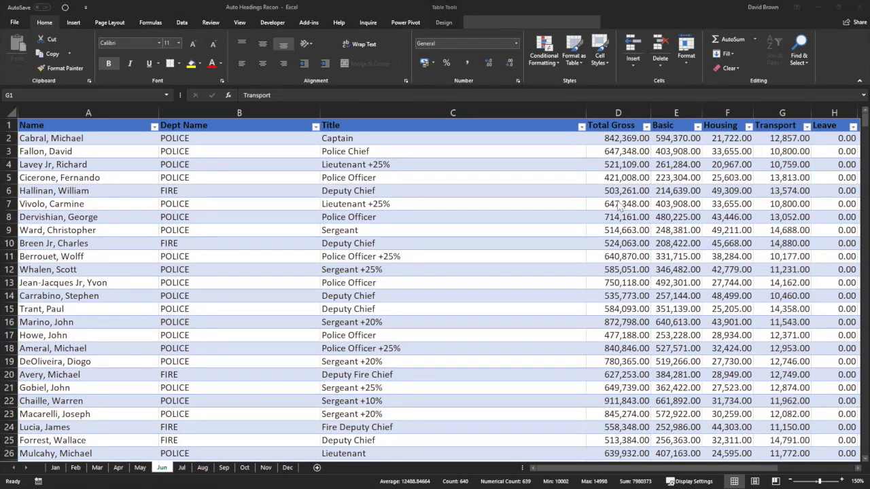
click(96, 467)
click(411, 337)
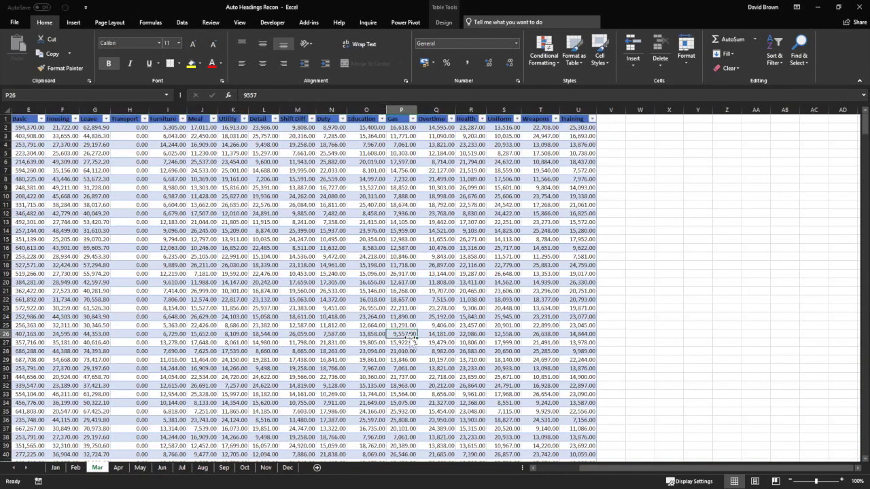
key(Home)
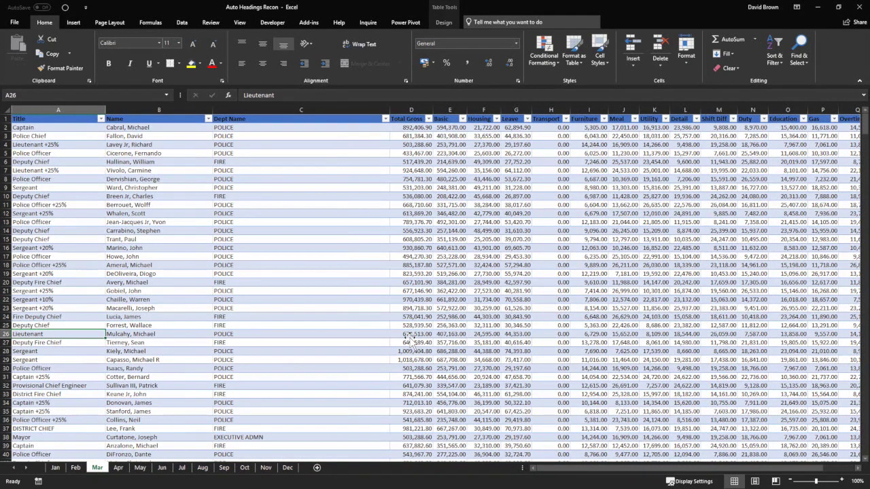
scroll(398, 333, up, 5)
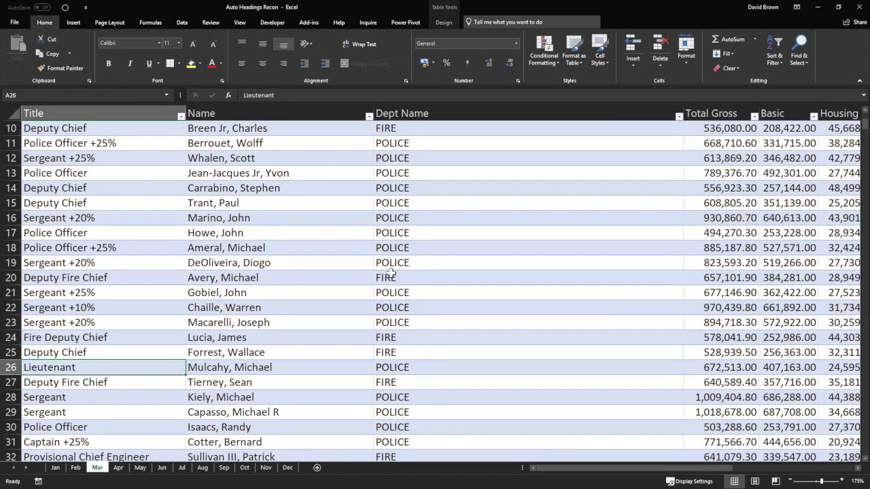
key(ctrl+Home)
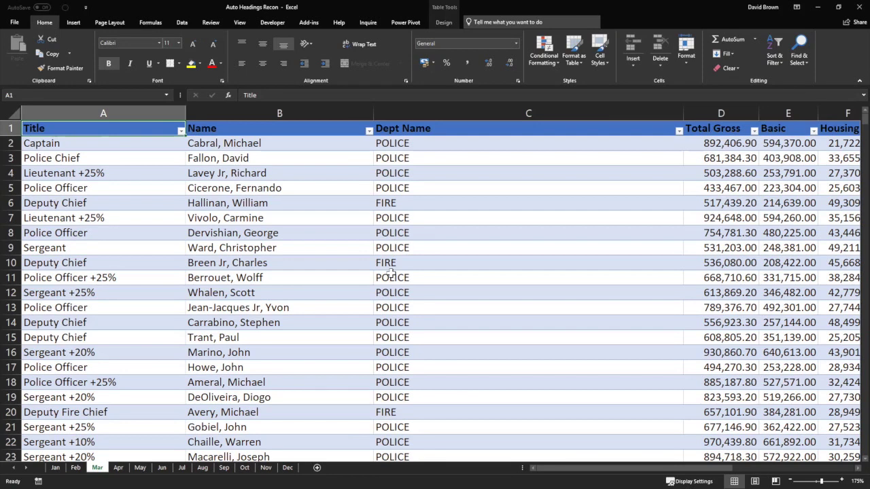
click(103, 112)
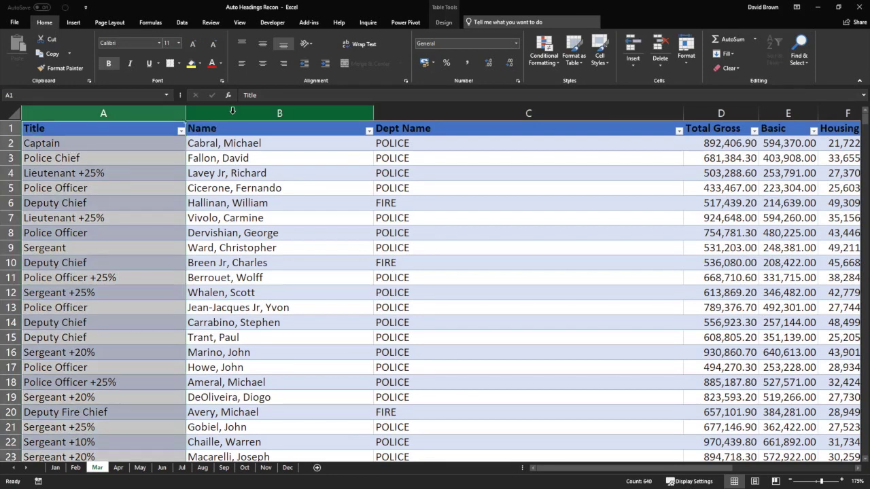
click(279, 112)
click(388, 111)
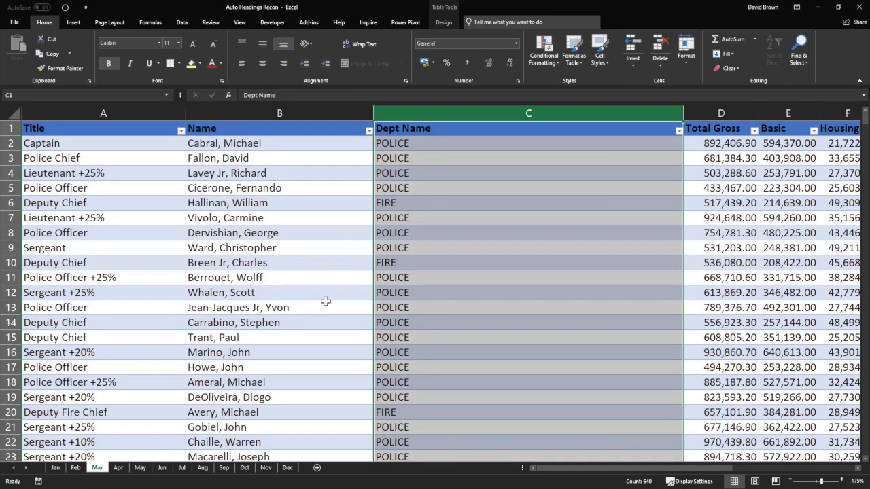
click(119, 469)
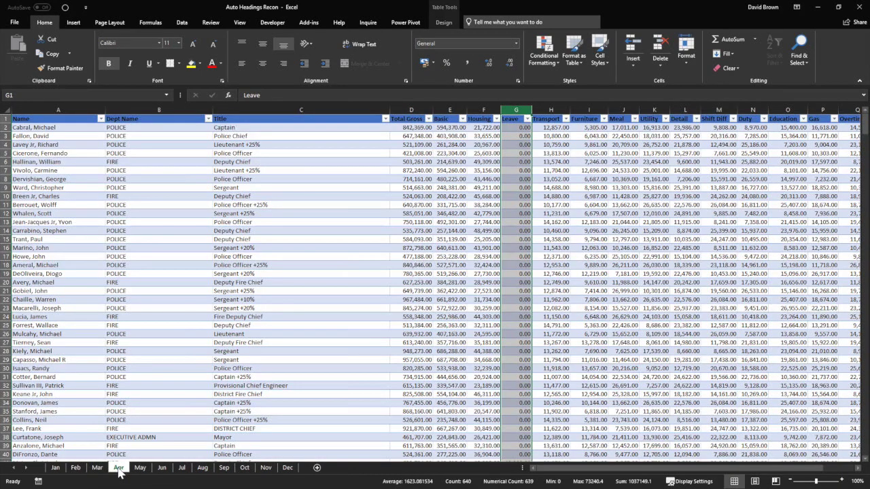
click(61, 162)
scroll(60, 180, up, 3)
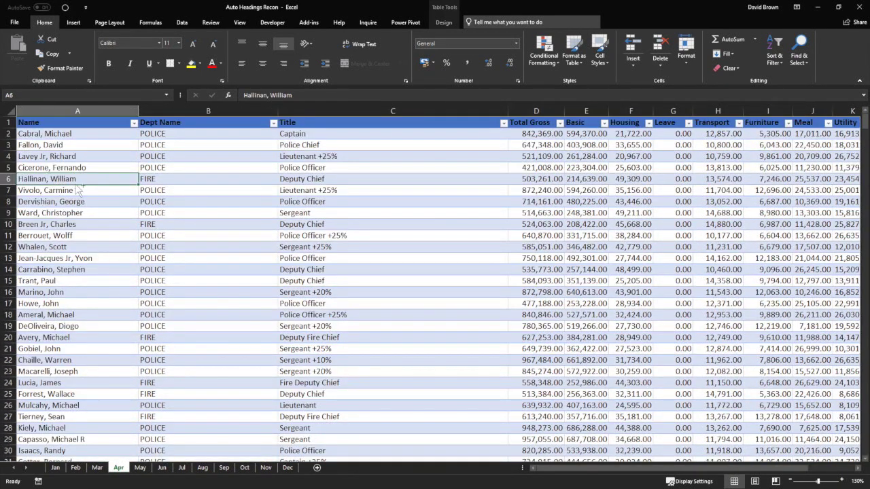
scroll(75, 182, up, 2)
scroll(76, 182, up, 1)
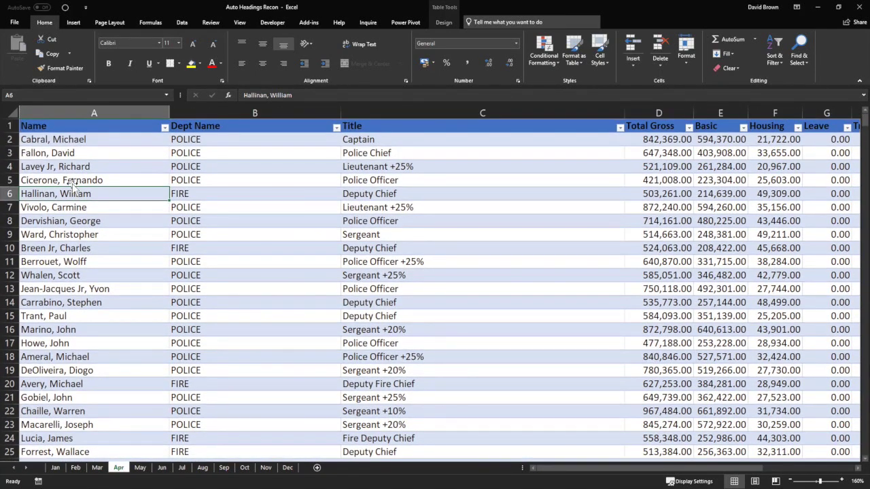
click(93, 112)
click(187, 113)
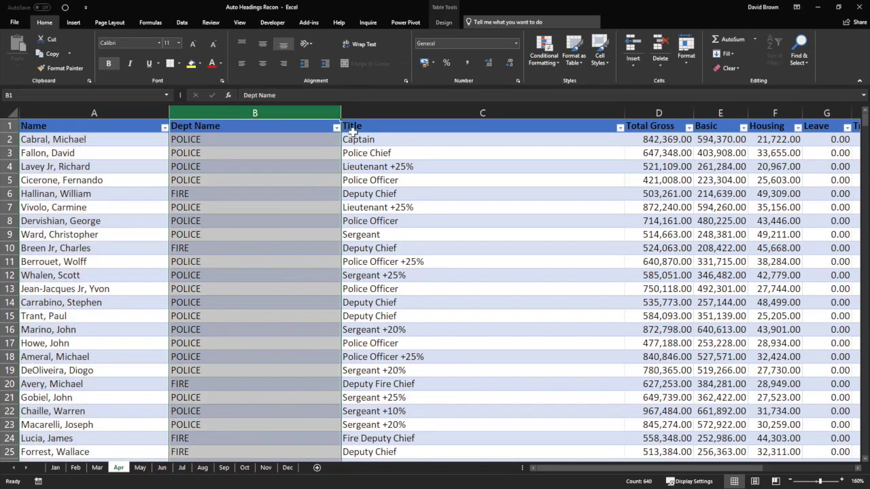
click(381, 113)
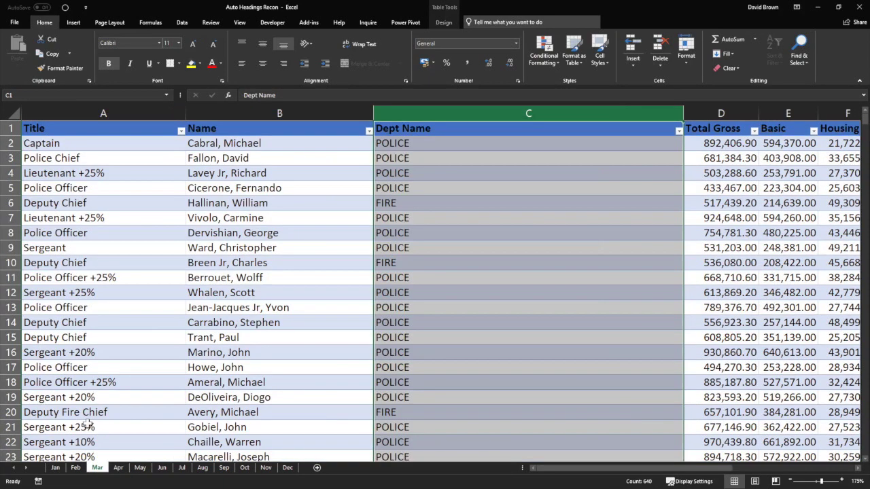
click(97, 467)
click(85, 113)
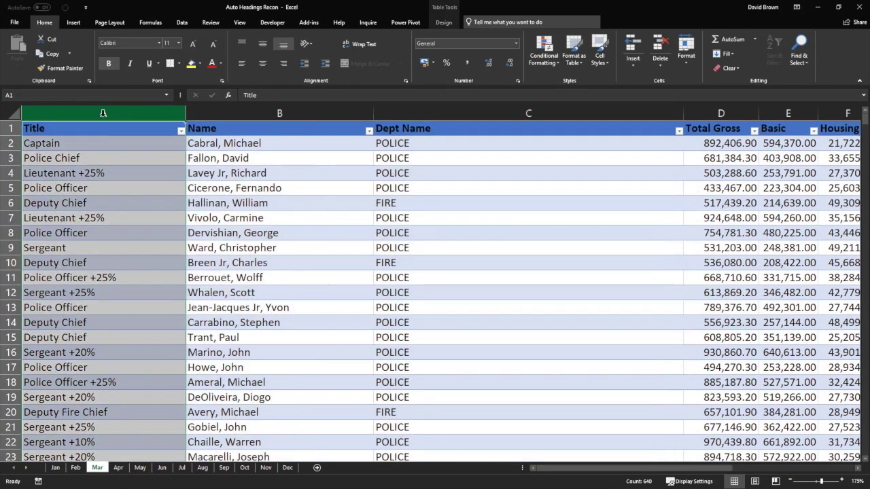
click(278, 110)
click(411, 112)
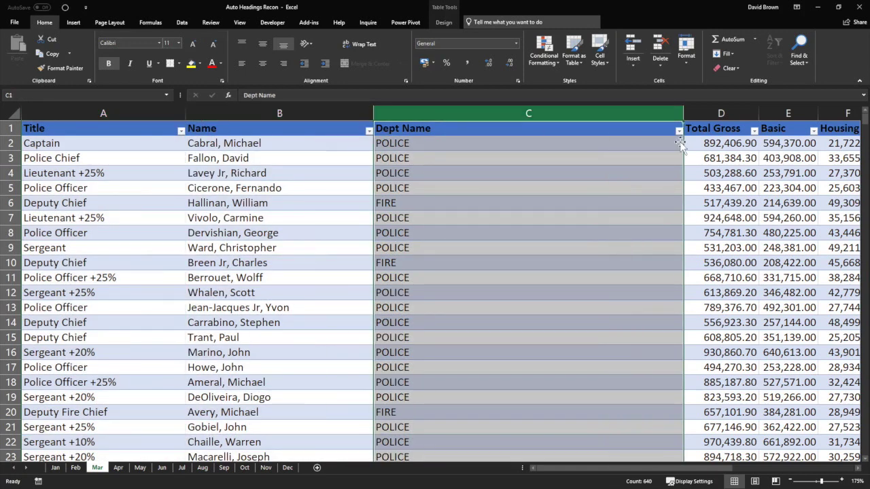
click(710, 113)
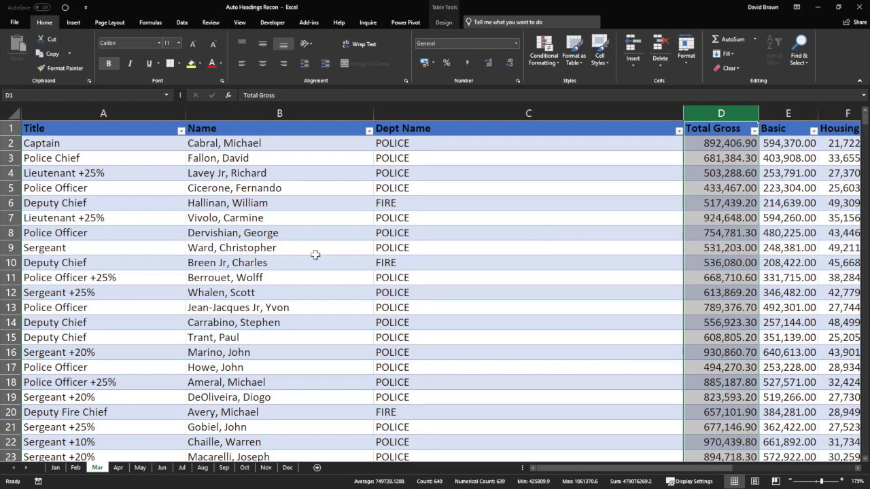
click(246, 231)
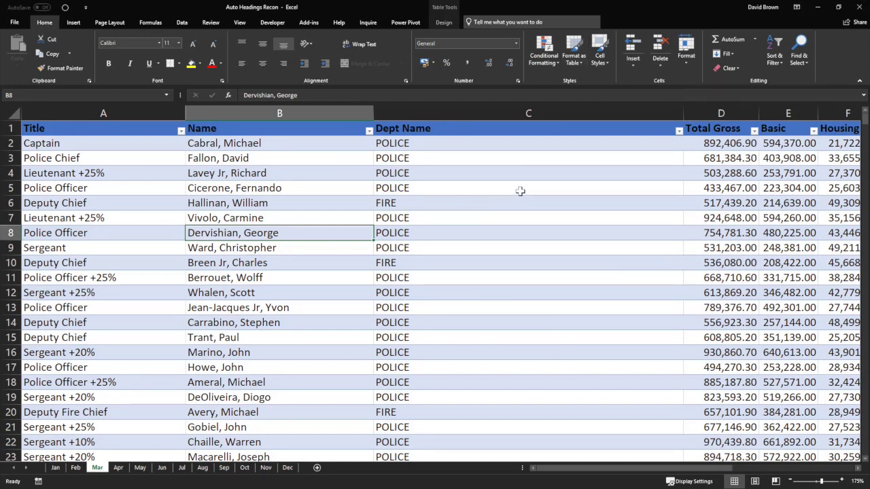
click(850, 7)
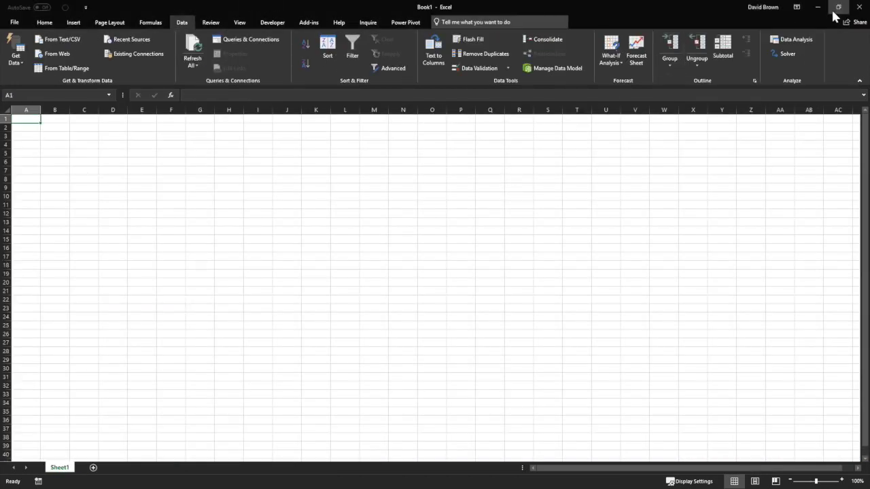
Minimize Excel and start an Excel import in Power BI, choosing Auto Headings Recon from the PowerBI folder.
click(817, 12)
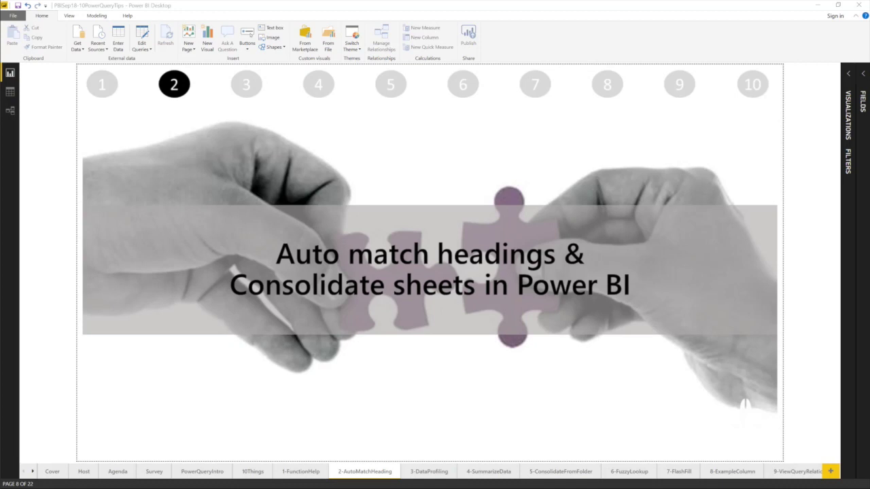
click(77, 48)
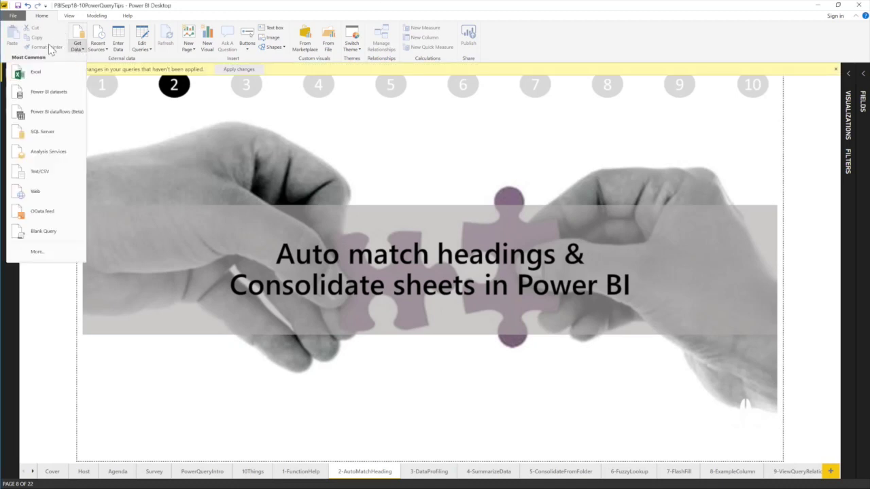
click(35, 75)
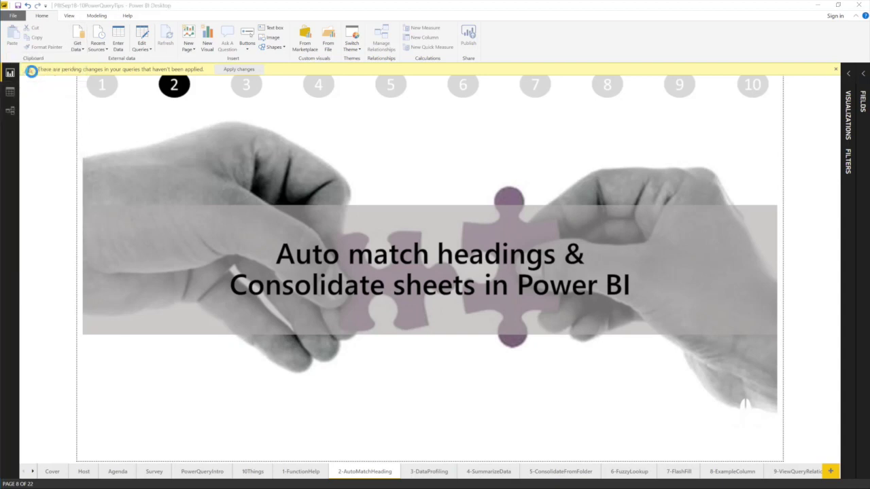
drag(352, 15, 366, 70)
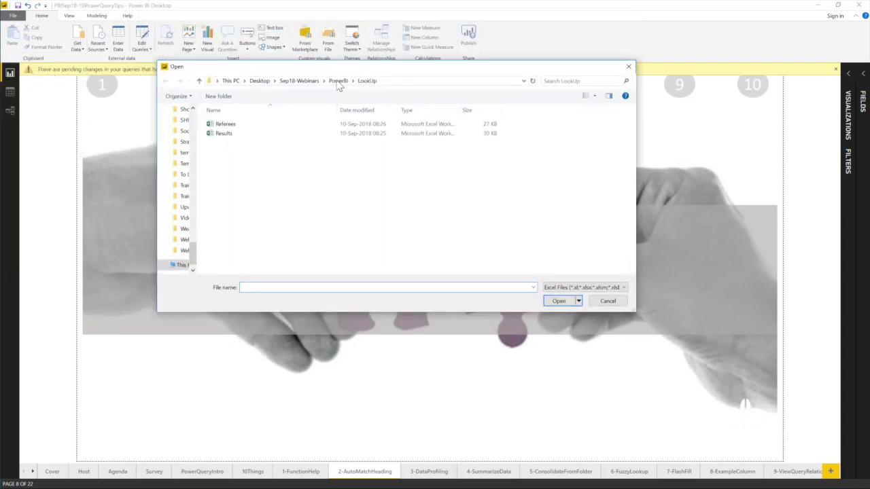
click(338, 81)
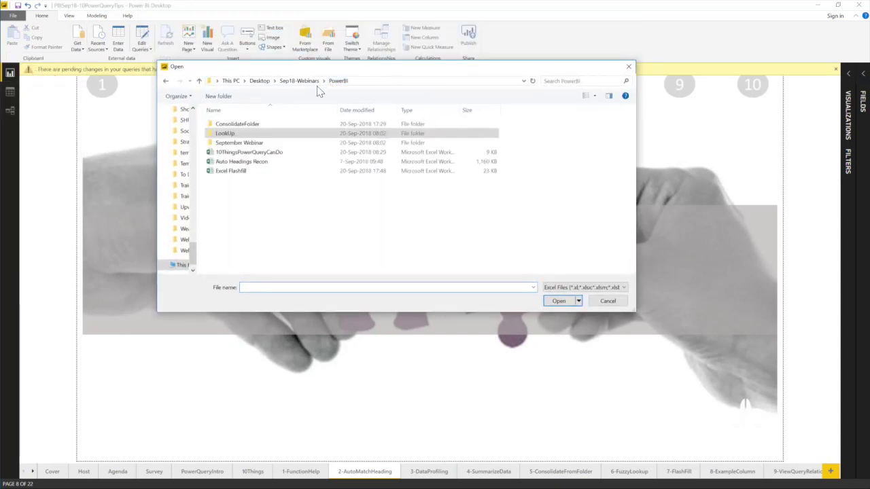
click(250, 165)
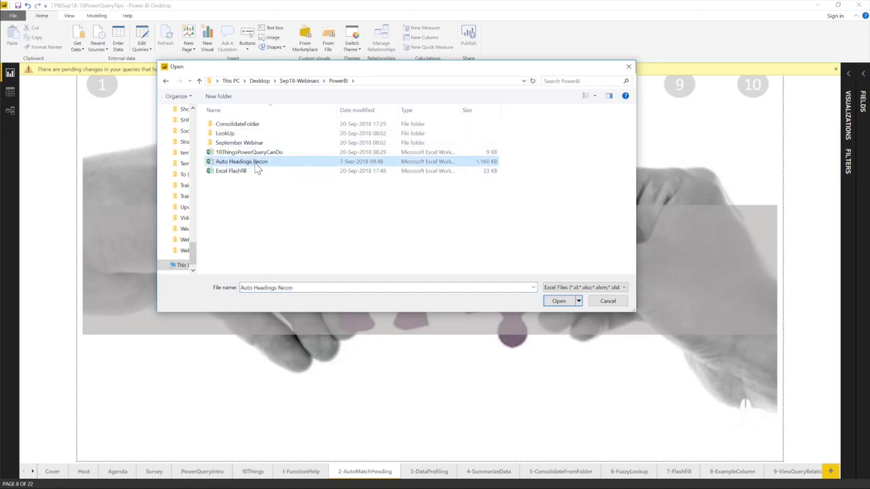
key(Escape)
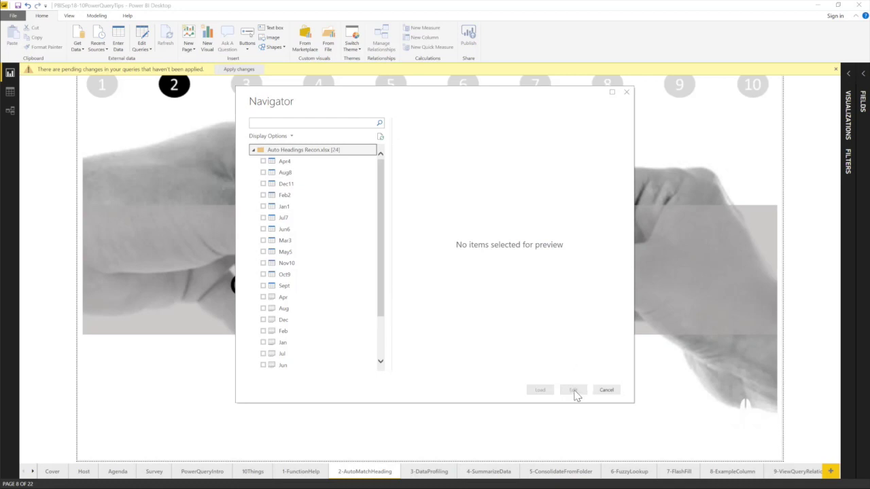
right_click(276, 155)
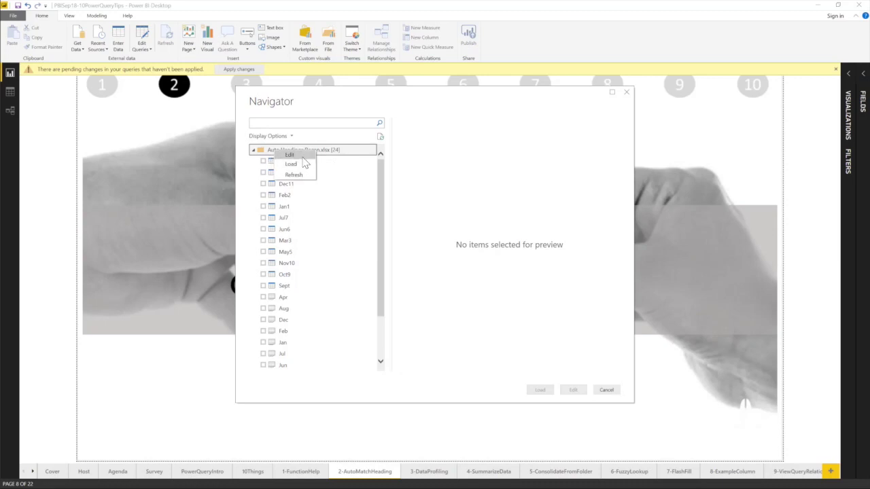
click(303, 158)
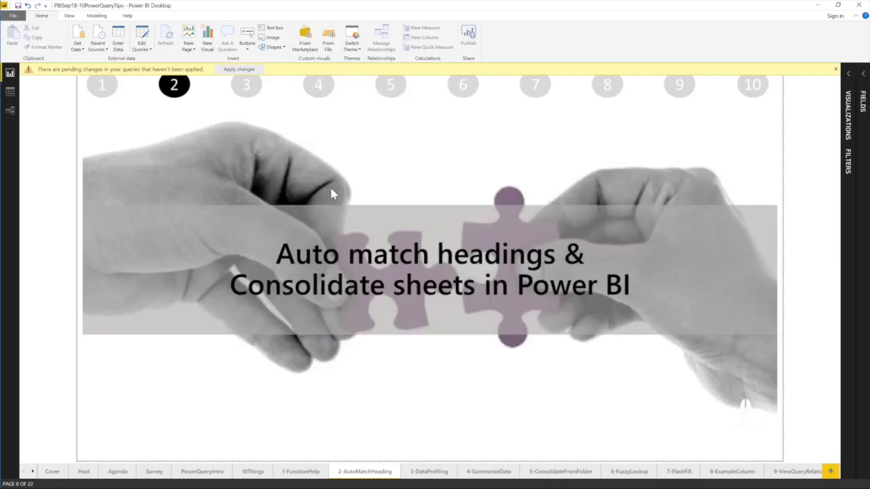
Select the title image on the Power BI report page.
click(540, 309)
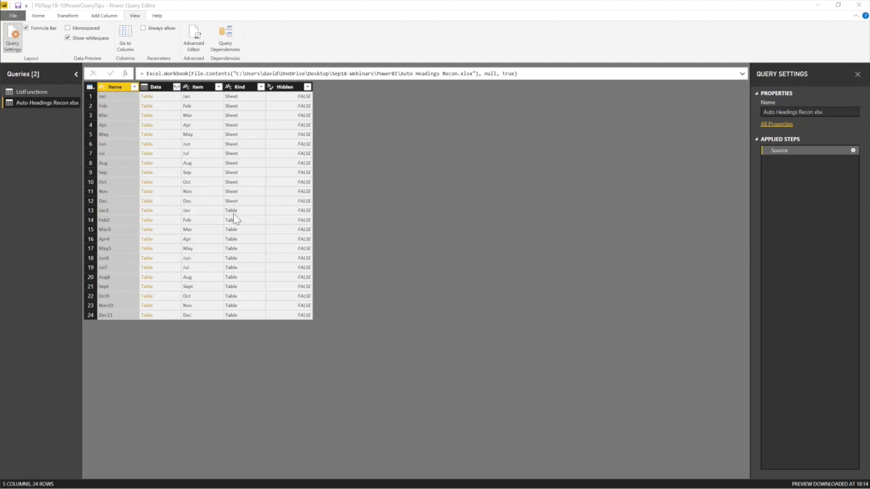
Filter the Kind column to keep only the Table rows.
click(261, 87)
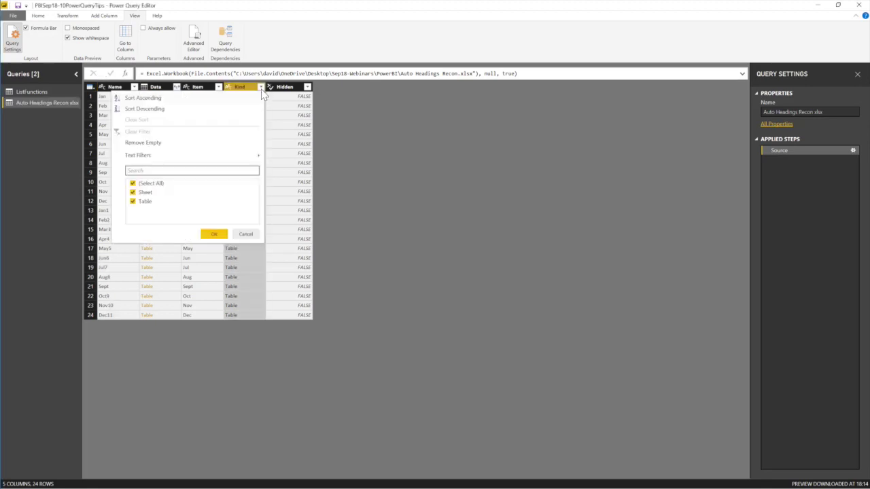
click(133, 193)
click(213, 233)
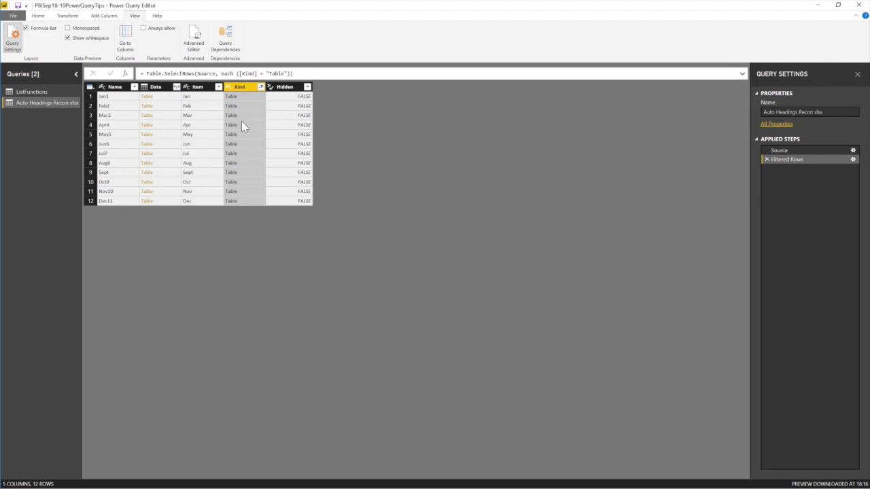
Keep only the Data and Item columns with Remove Other Columns.
click(160, 88)
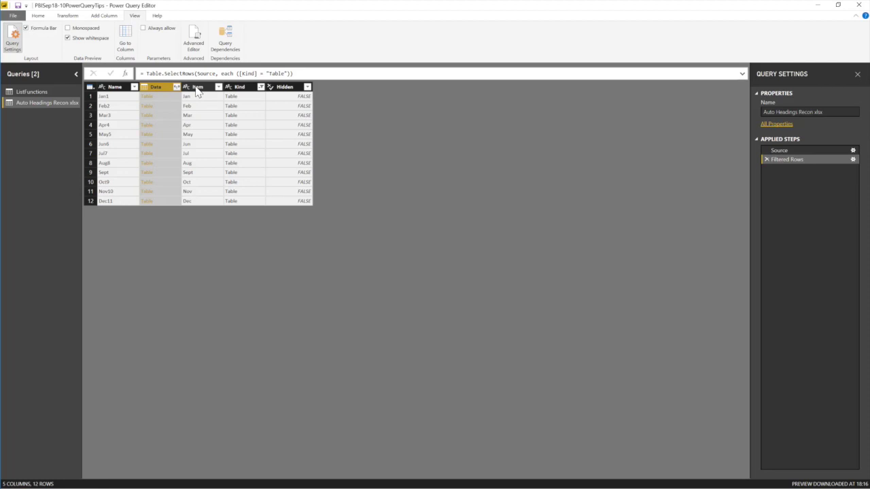
ctrl+click(196, 88)
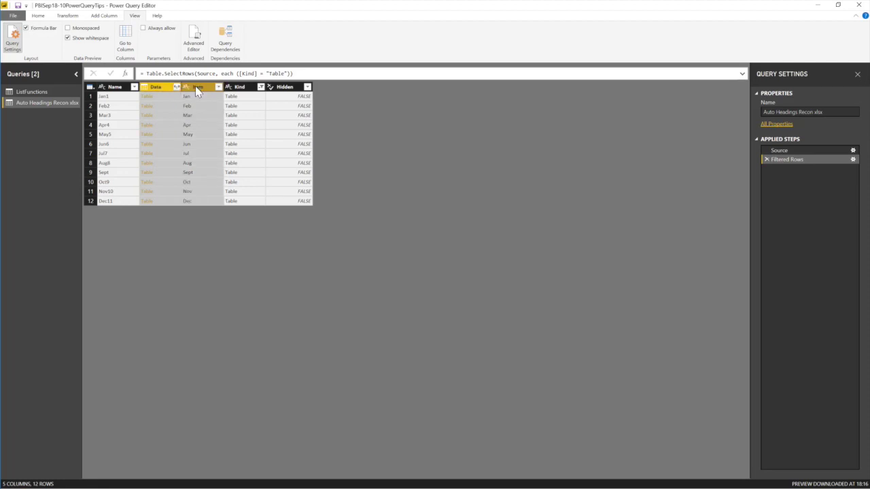
click(162, 90)
ctrl+click(196, 88)
right_click(197, 90)
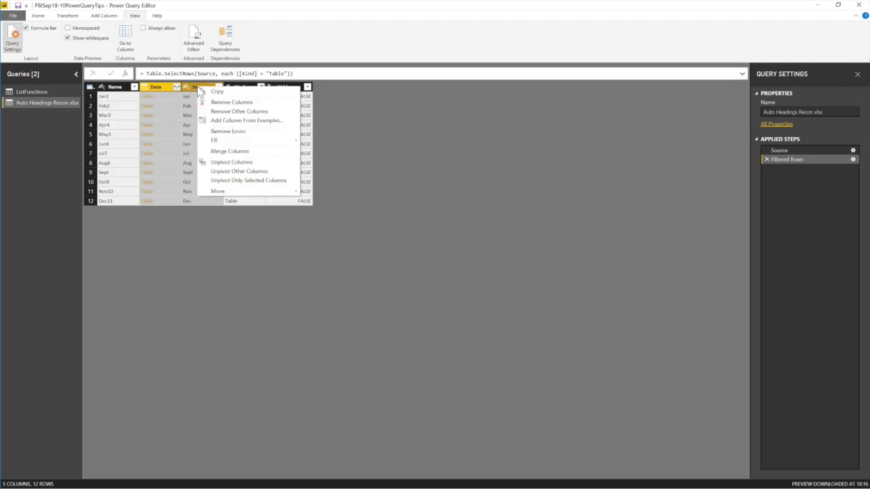
click(249, 112)
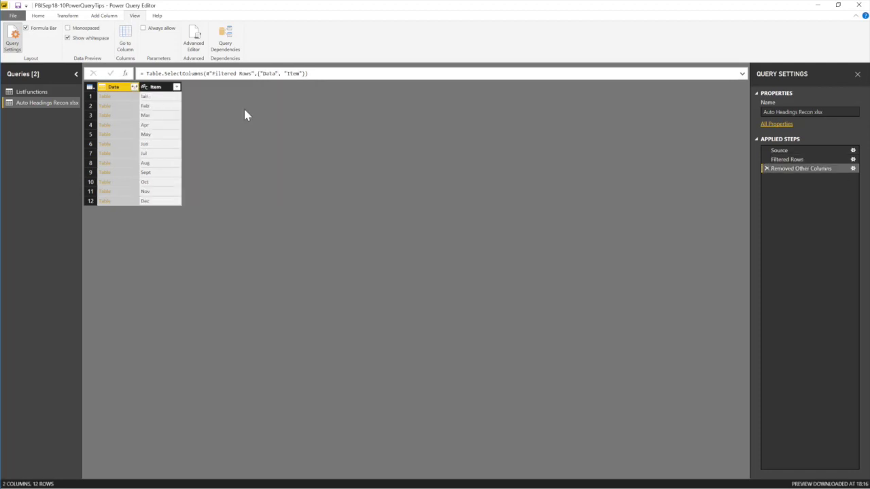
Expand Data's nested tables into 22 columns without the Data prefix, then review them through Item.
click(135, 87)
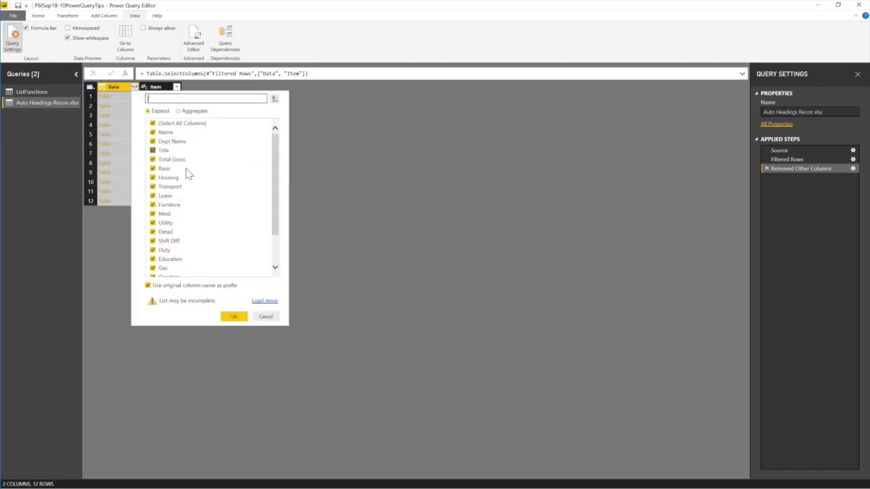
click(147, 285)
click(237, 318)
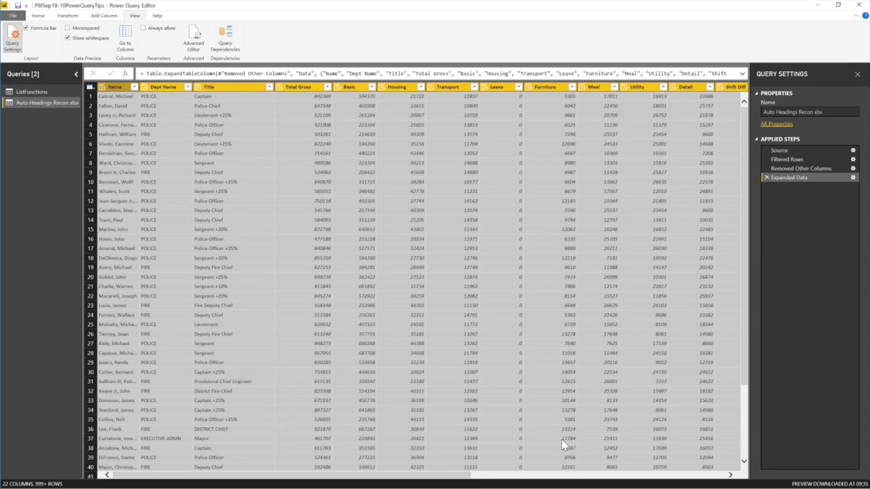
click(720, 476)
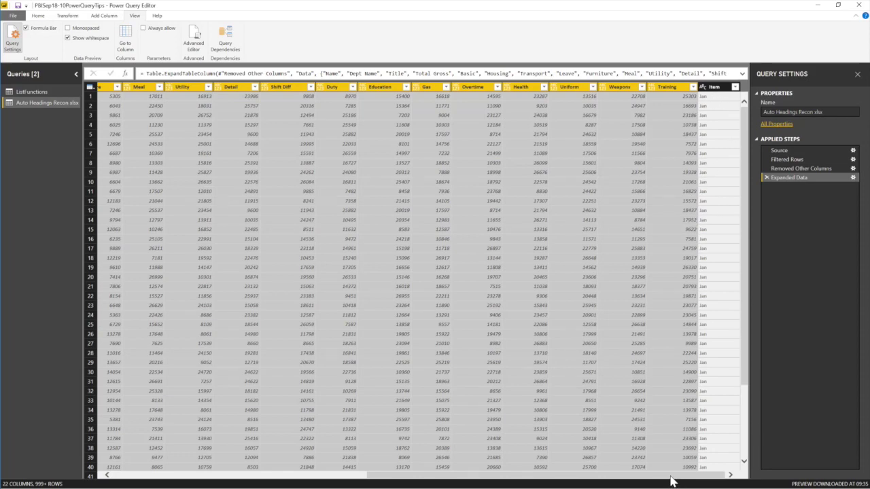
drag(670, 477, 360, 462)
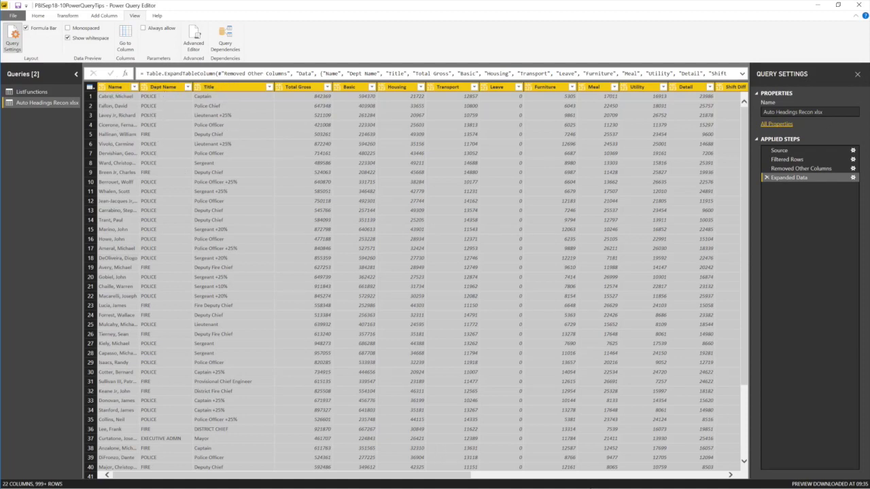
drag(428, 478, 682, 477)
click(735, 87)
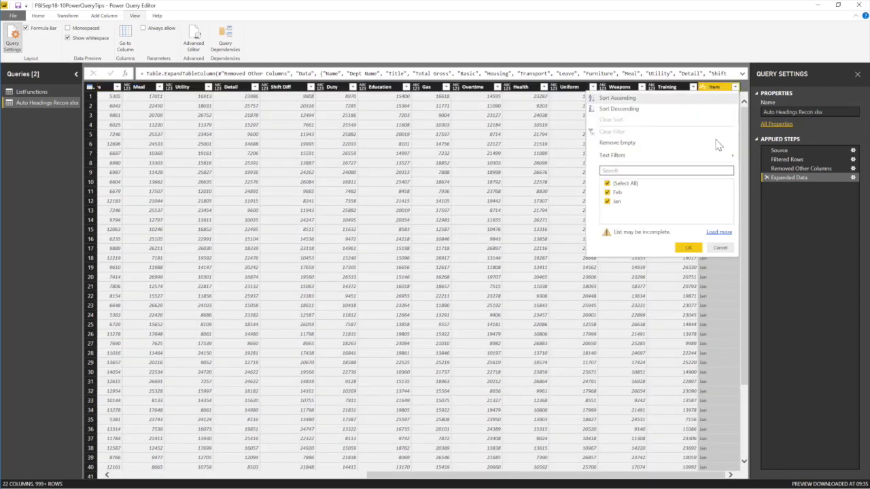
click(719, 232)
click(606, 183)
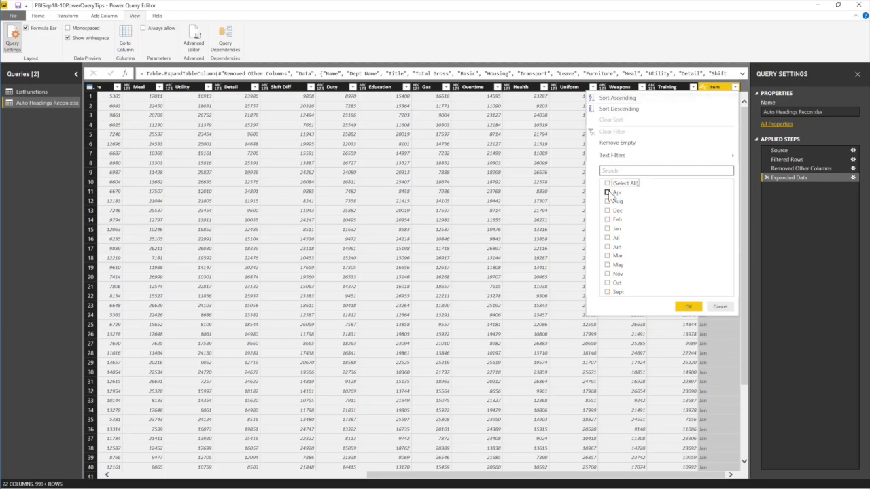
click(607, 255)
click(606, 246)
click(688, 307)
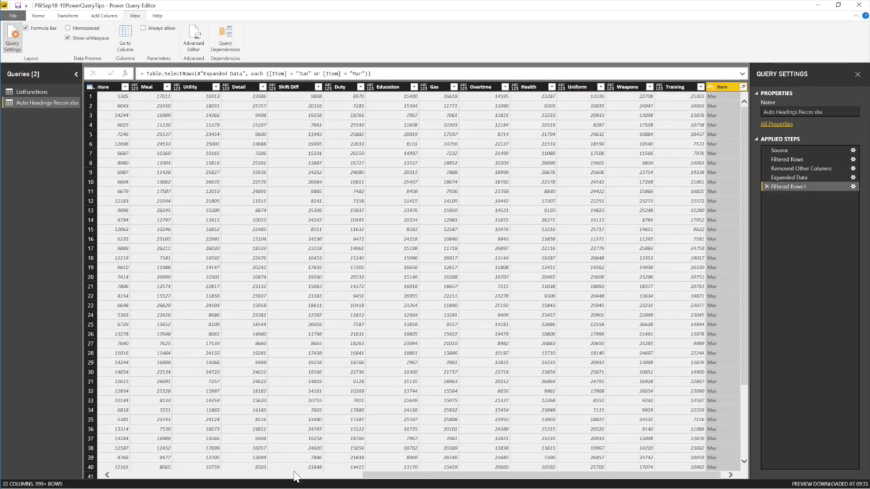
click(256, 474)
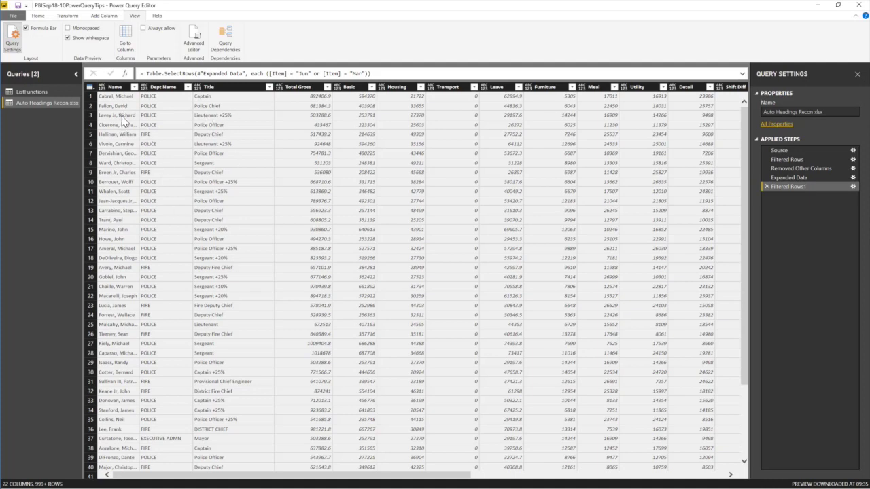
click(717, 477)
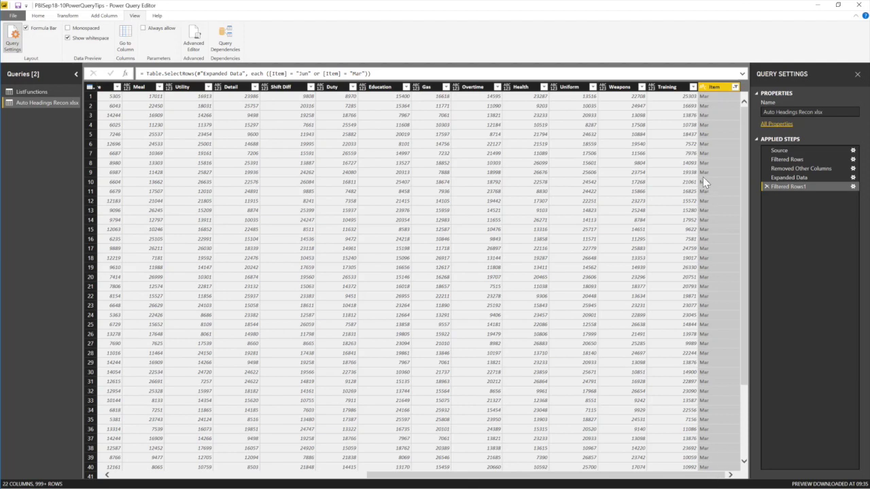
click(735, 87)
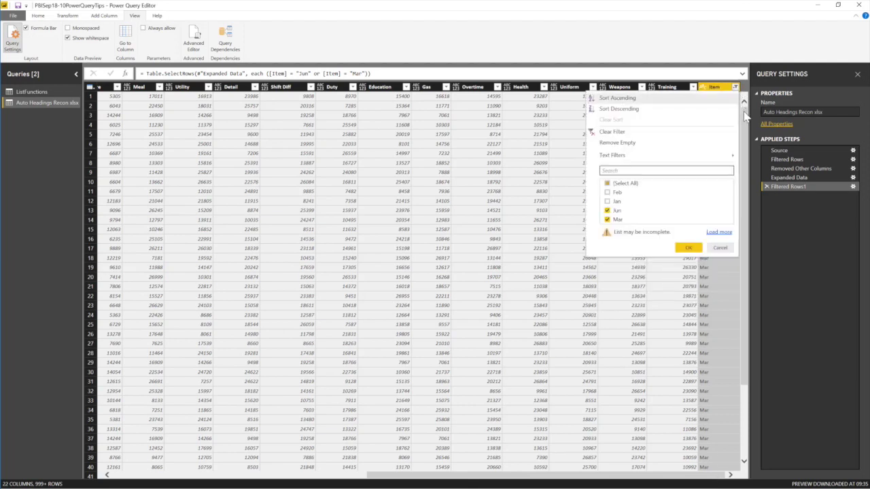
click(765, 186)
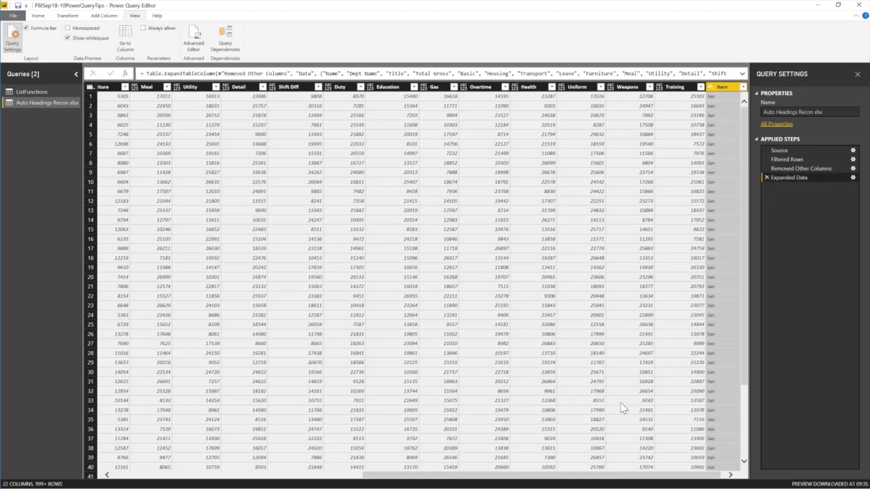
click(150, 479)
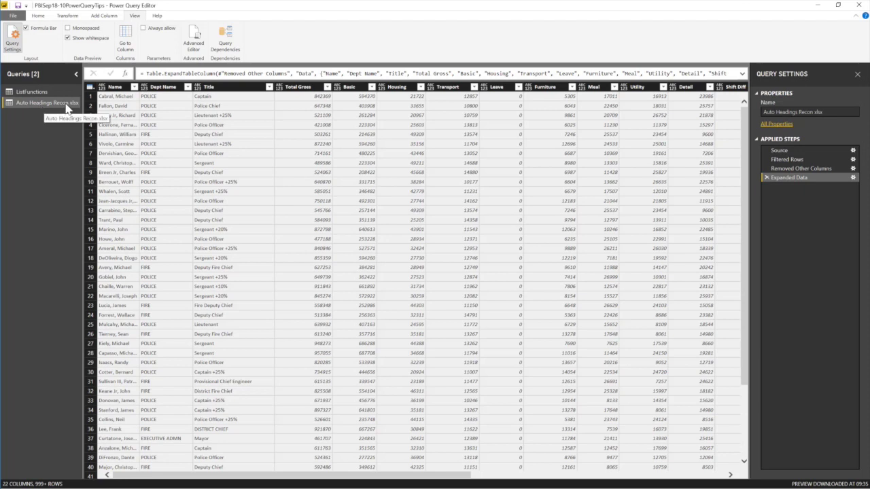
Apply the query changes via Close & Apply > Apply, keeping Power Query Editor open.
click(37, 15)
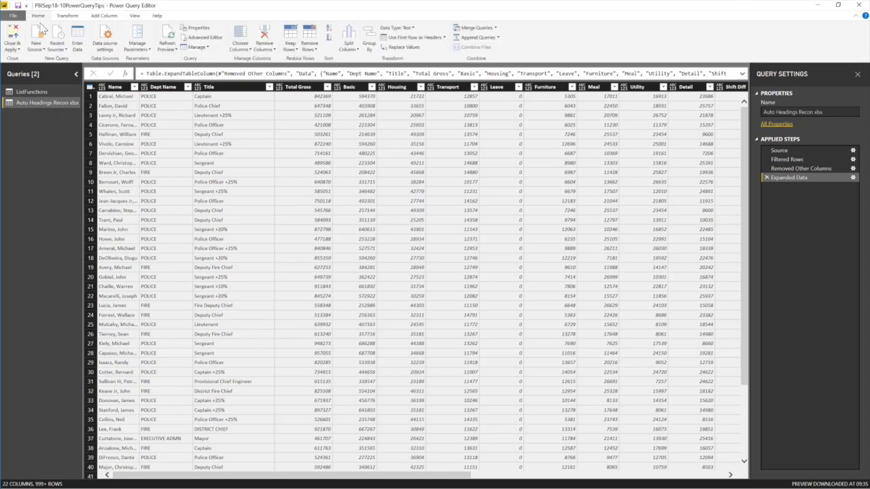
click(12, 47)
click(20, 69)
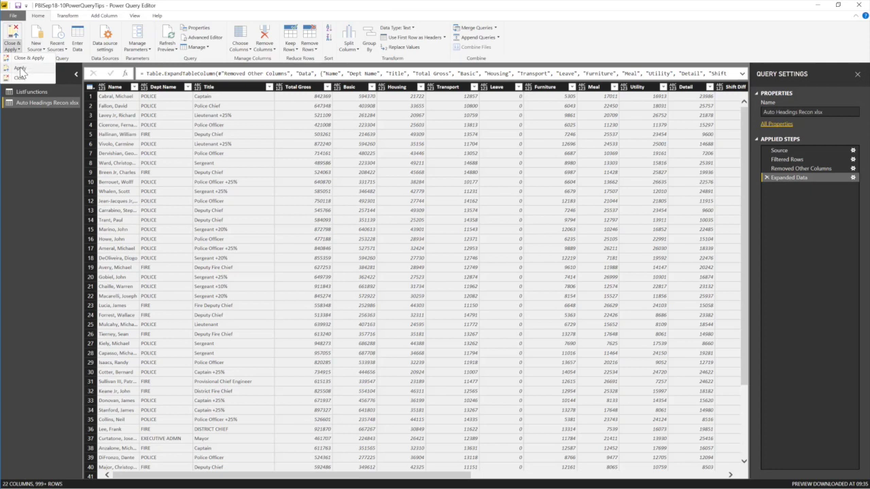